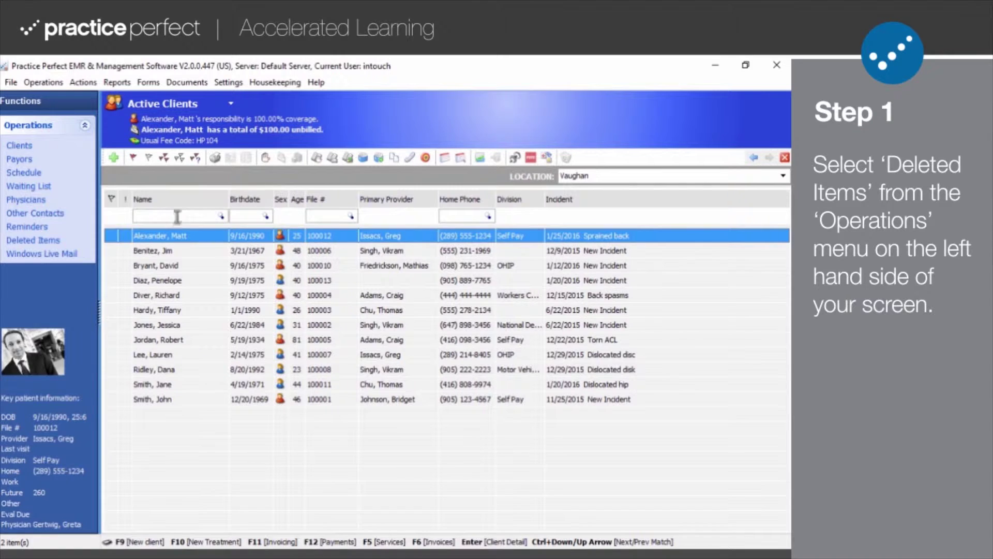
{"action": "left_click", "coordinate": [51, 254]}
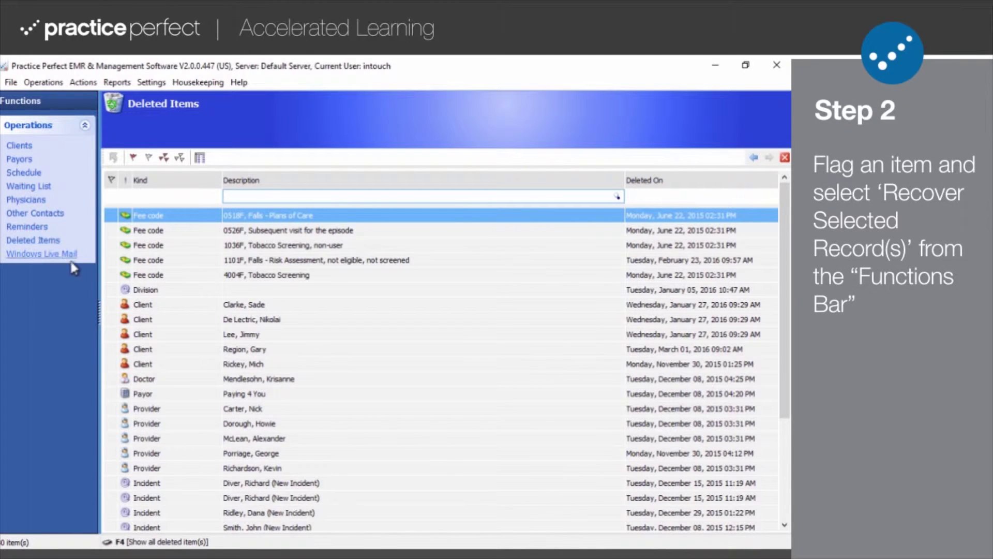
{"action": "left_click", "coordinate": [115, 349]}
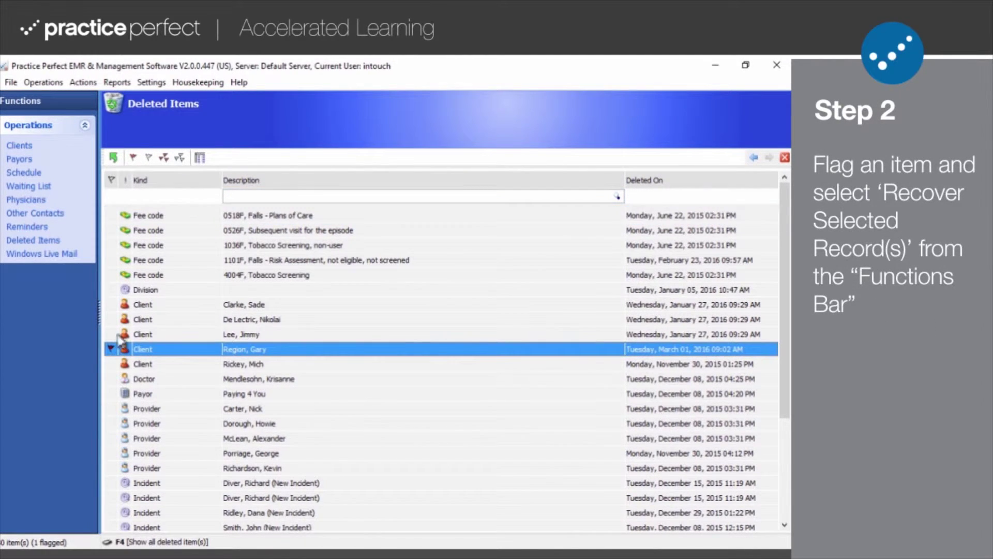
{"action": "left_click", "coordinate": [113, 157]}
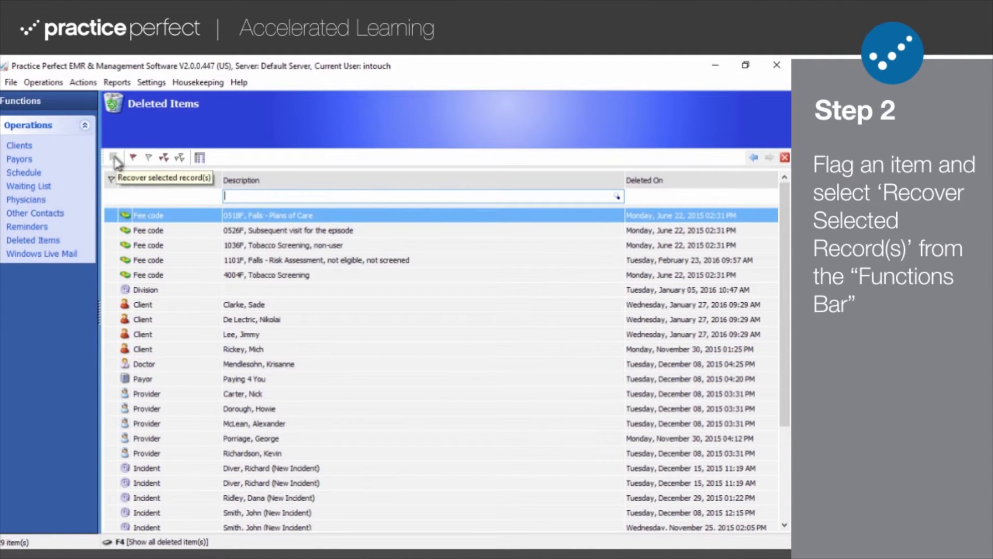
{"action": "left_click", "coordinate": [113, 216]}
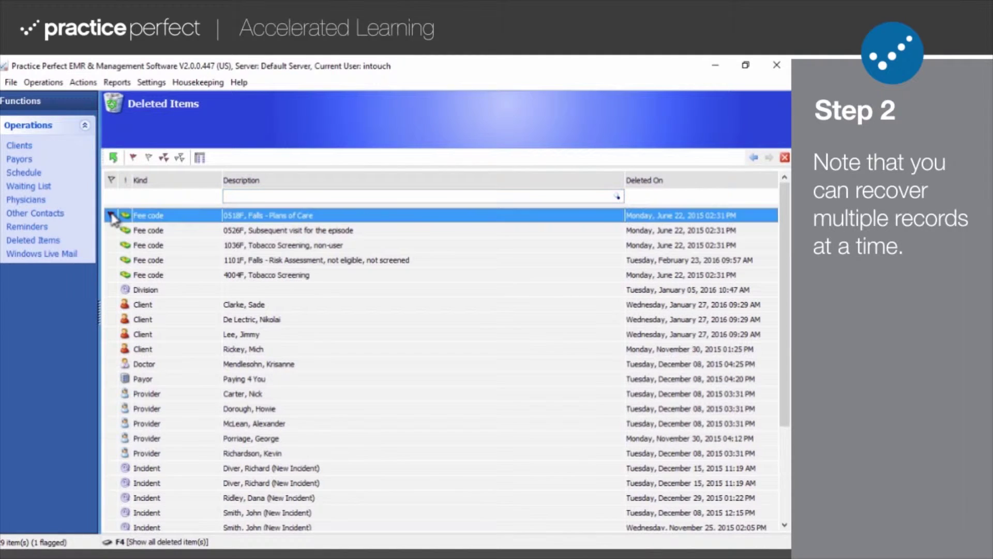
{"action": "left_click", "coordinate": [110, 231]}
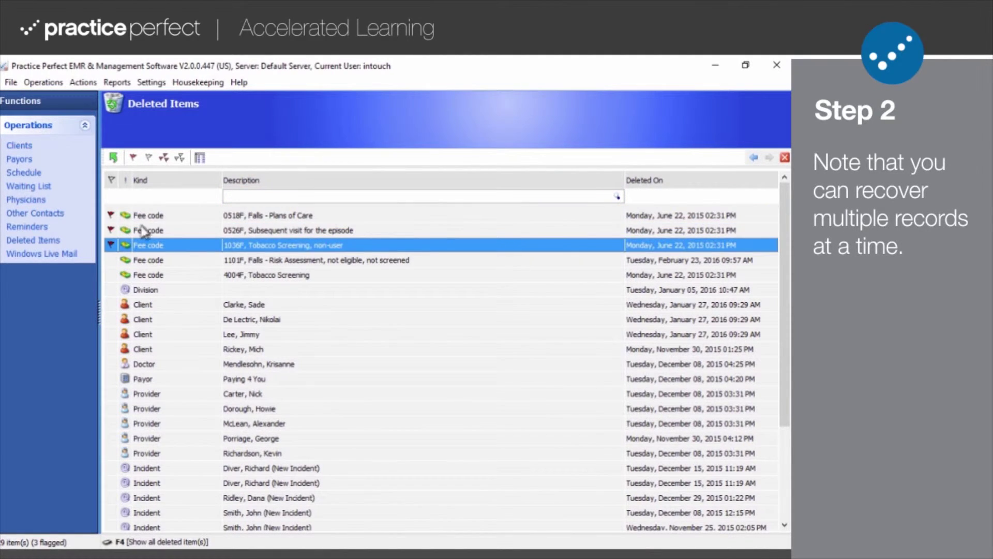
- Recover all three flagged fee codes with the 'Recover selected record(s)' context-menu command
{"action": "right_click", "coordinate": [180, 232]}
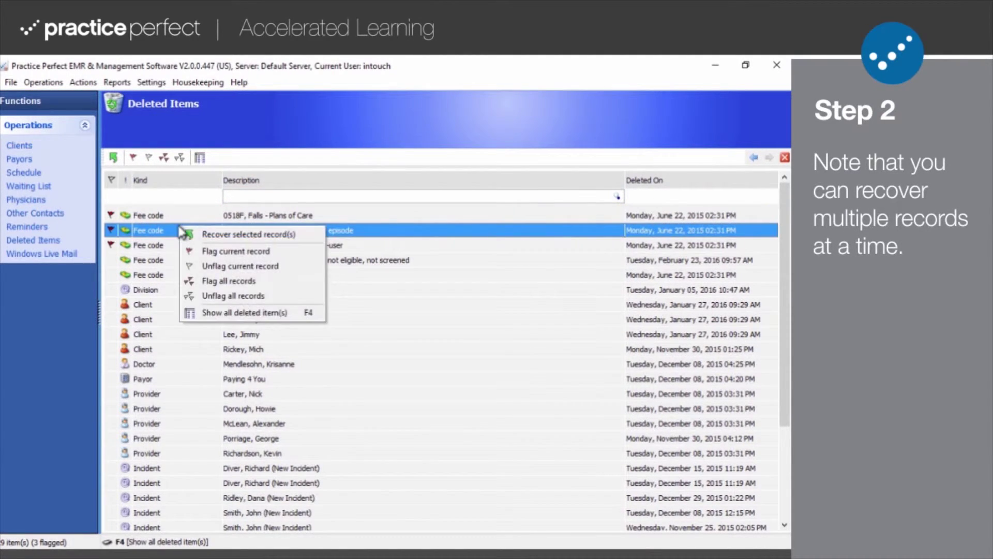
{"action": "left_click", "coordinate": [211, 235]}
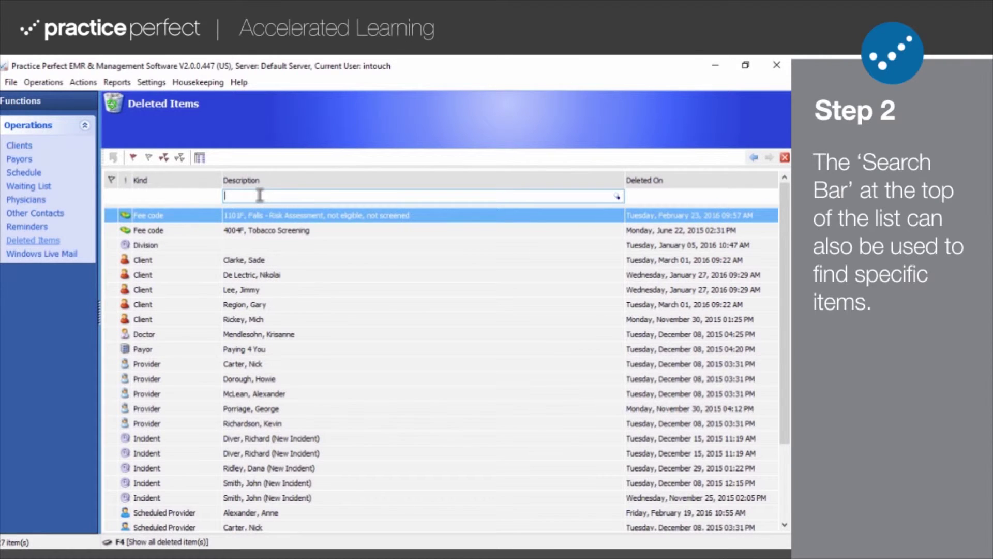
{"action": "type", "text": "regi"}
{"action": "type", "text": "on"}
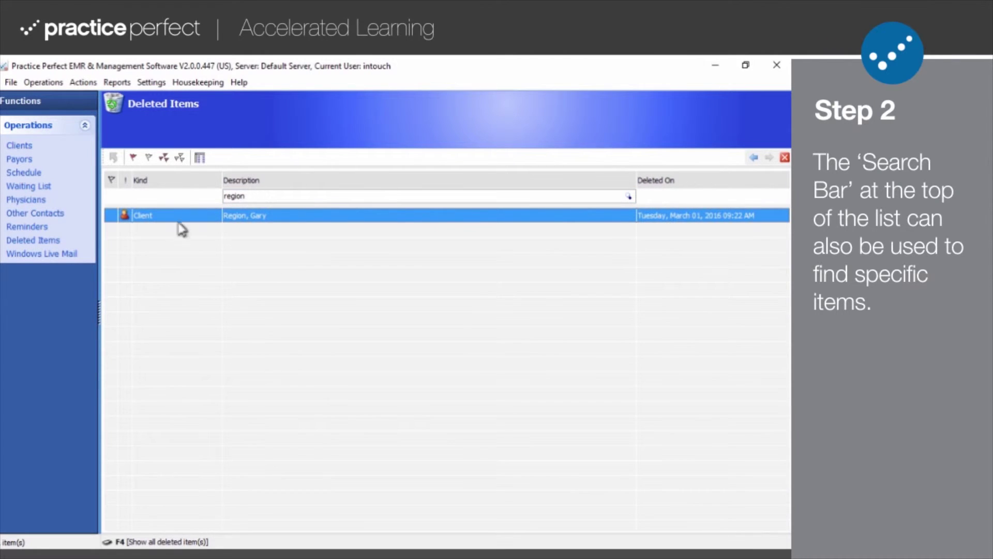
{"action": "left_click", "coordinate": [112, 216]}
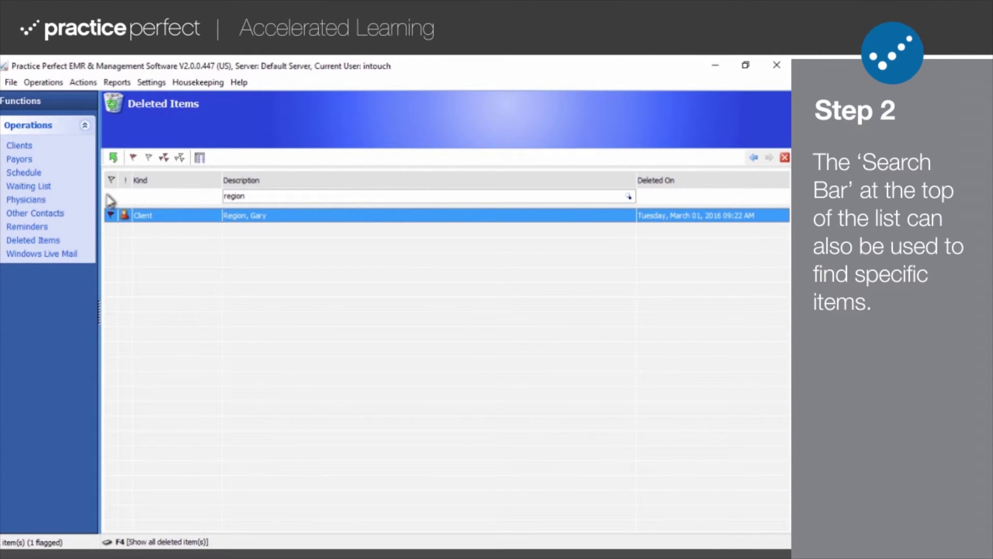
{"action": "left_click", "coordinate": [112, 158]}
{"action": "left_click", "coordinate": [198, 159]}
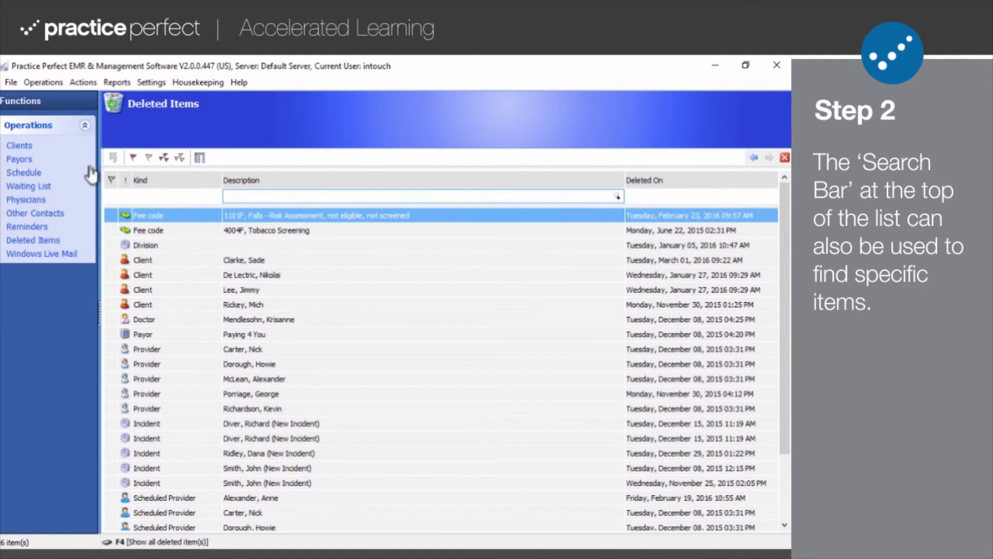
{"action": "left_click", "coordinate": [54, 148]}
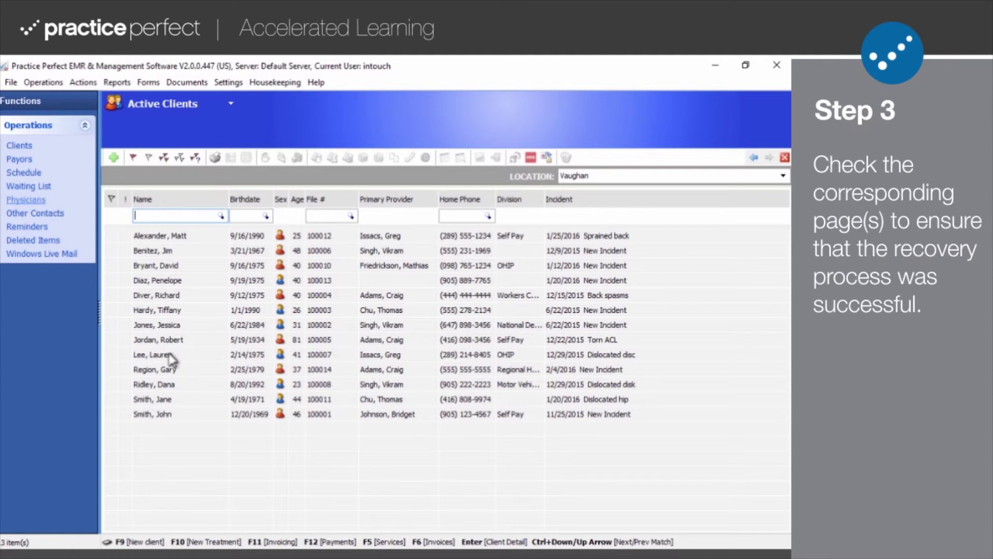
{"action": "left_click", "coordinate": [165, 372]}
{"action": "double_click", "coordinate": [165, 373]}
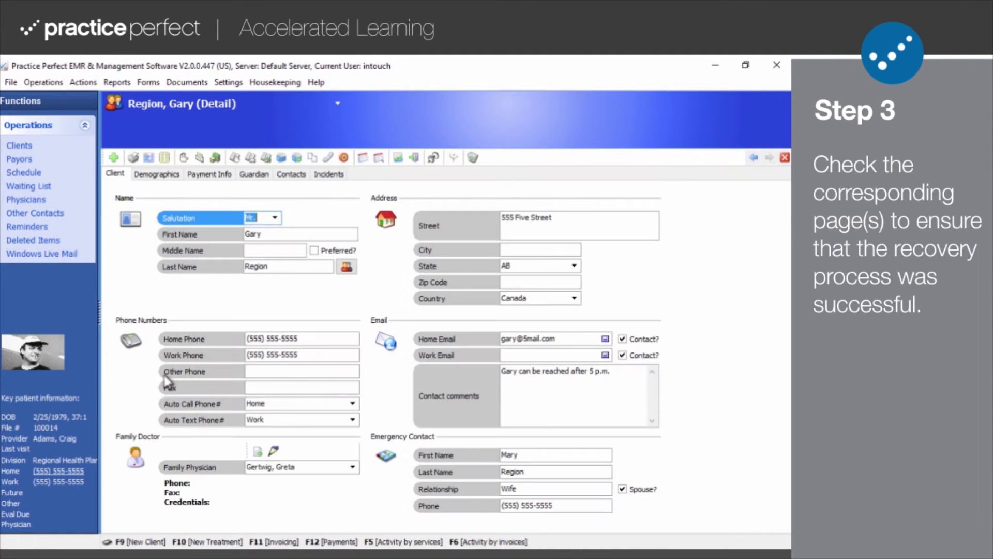
{"action": "left_click", "coordinate": [165, 175]}
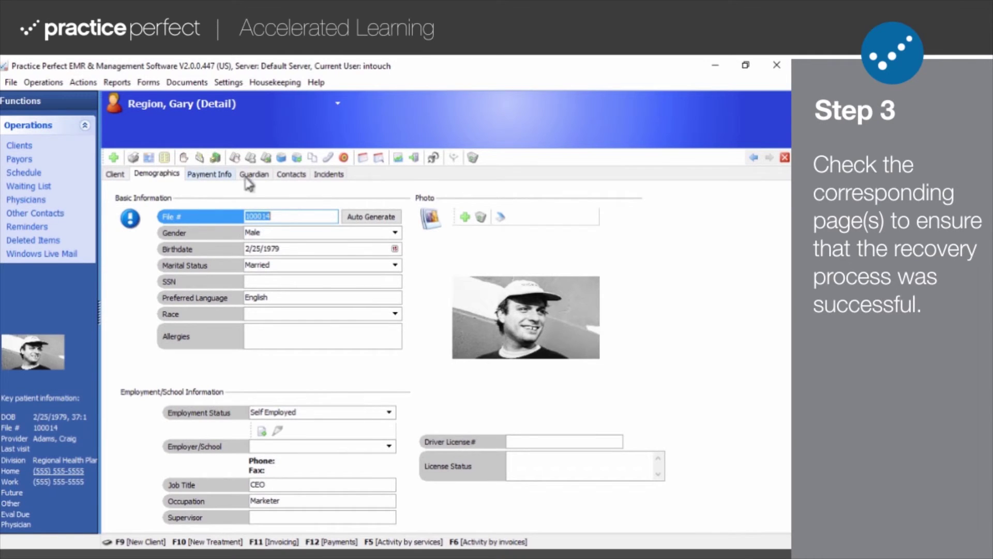
{"action": "left_click", "coordinate": [345, 179]}
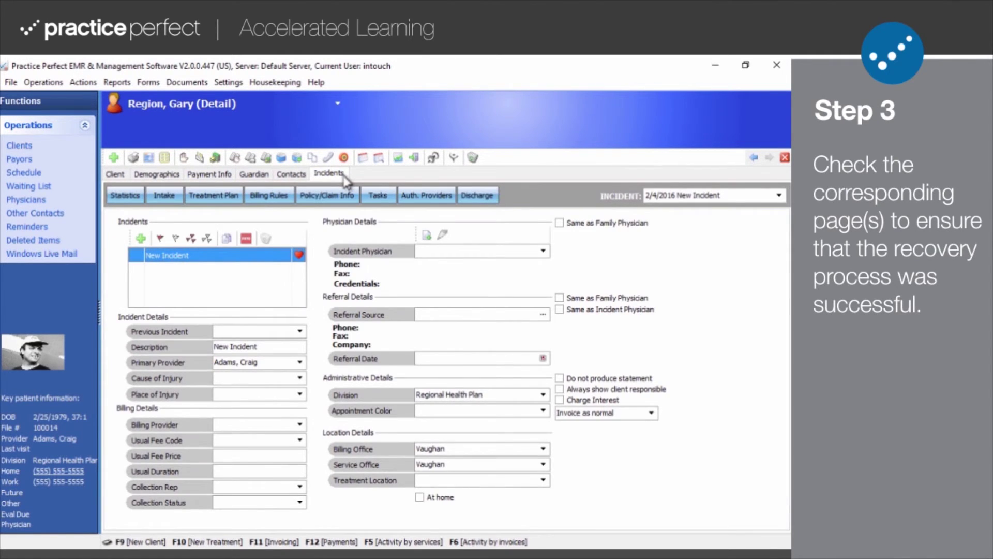